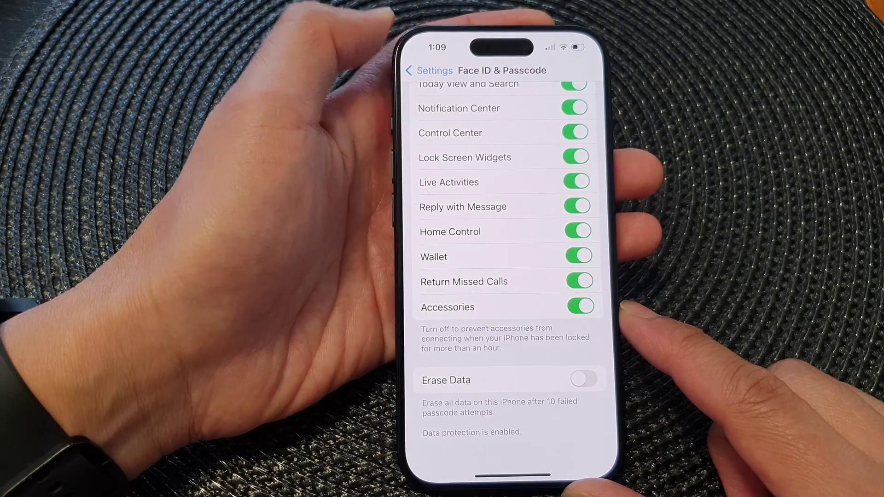
Go back from Face ID & Passcode to the main Settings list.
click(428, 70)
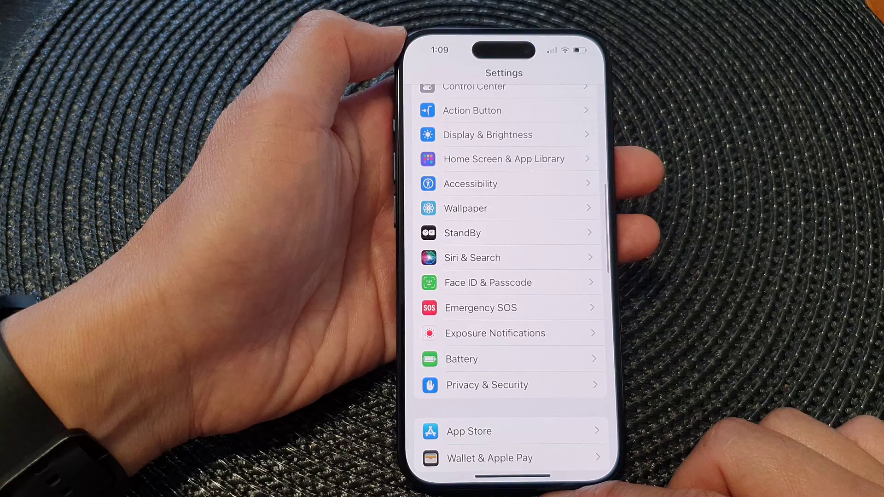
From the Home Screen, relaunch Settings and scroll to the Face ID & Passcode entry.
drag(513, 476, 512, 310)
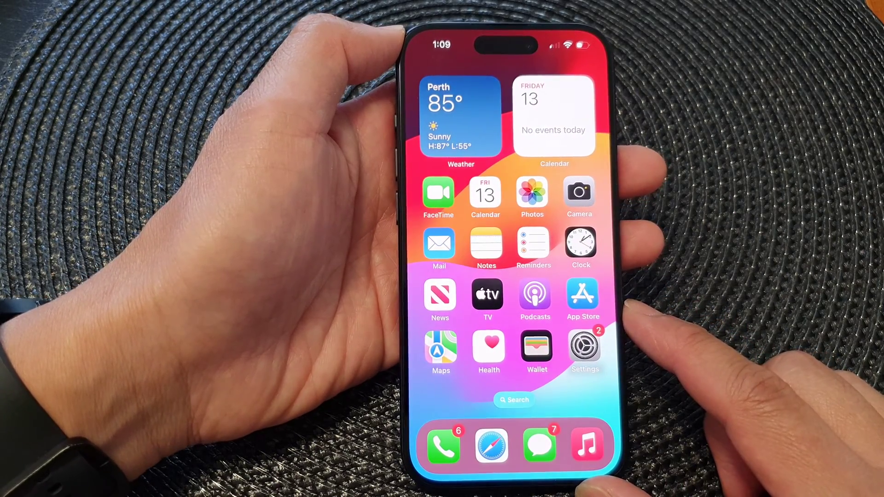
click(581, 338)
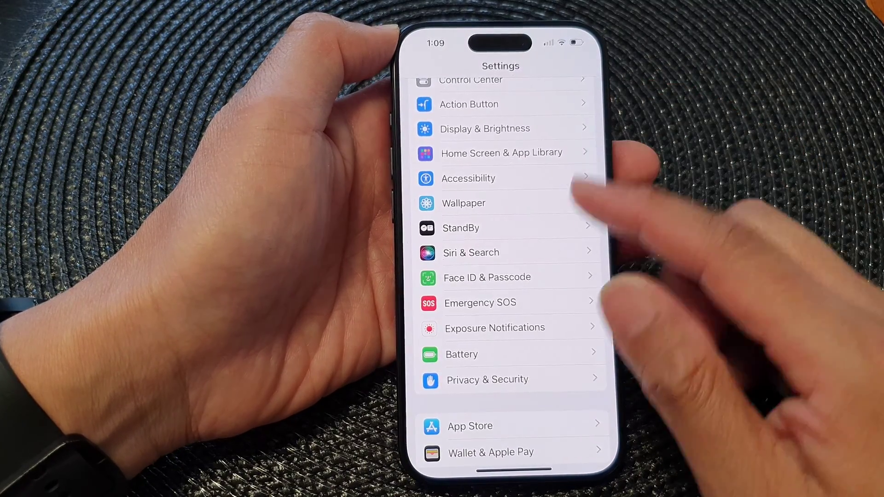
drag(525, 208, 525, 414)
drag(525, 380, 525, 173)
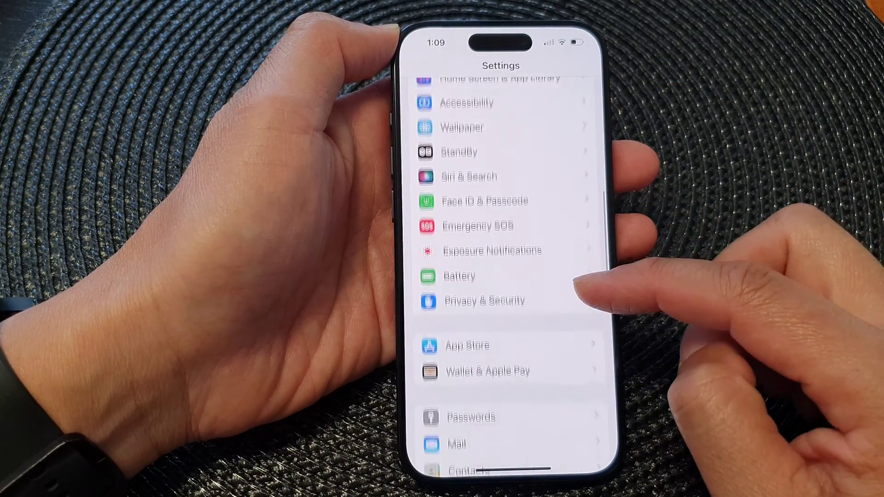
drag(525, 346, 526, 207)
mouse_move(526, 345)
mouse_down()
mouse_move(525, 242)
mouse_move(525, 414)
mouse_up()
drag(525, 277, 525, 352)
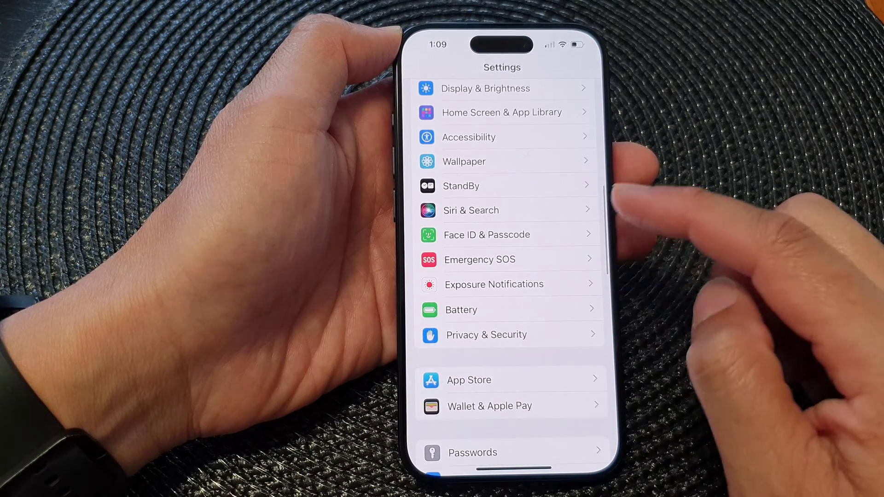
Open Face ID & Passcode and enter a six-digit passcode that is rejected.
click(525, 235)
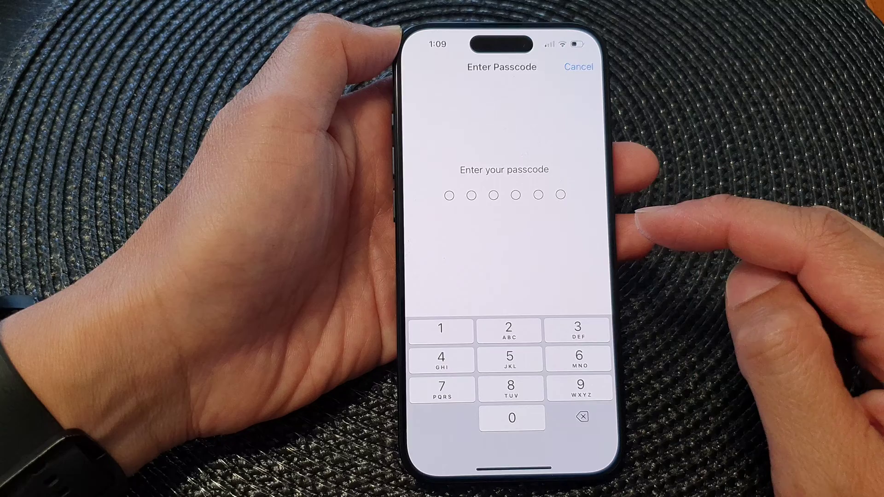
click(441, 328)
click(509, 328)
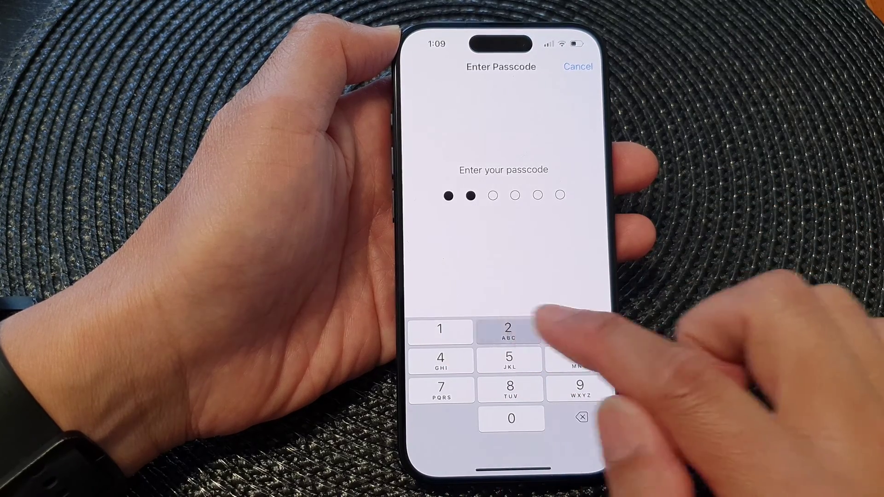
click(442, 329)
click(509, 358)
click(579, 358)
click(579, 387)
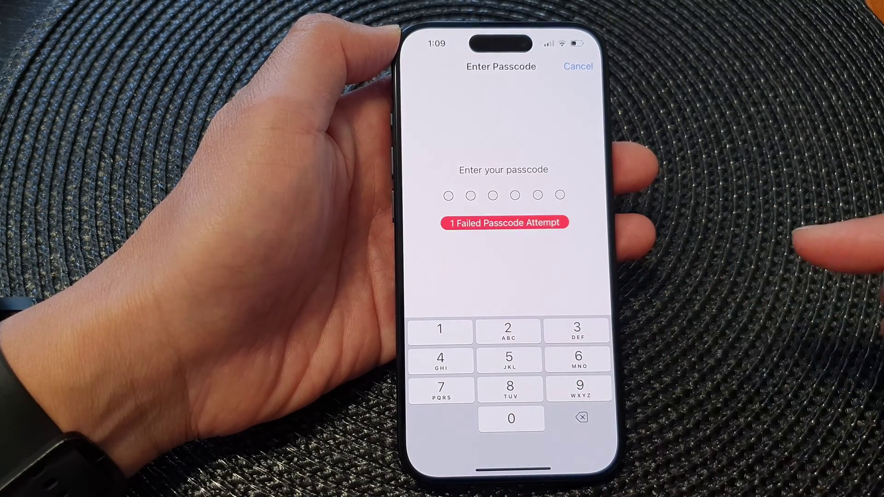
Re-enter the six-digit passcode correctly to unlock Face ID & Passcode.
click(440, 328)
click(509, 329)
click(578, 328)
click(510, 358)
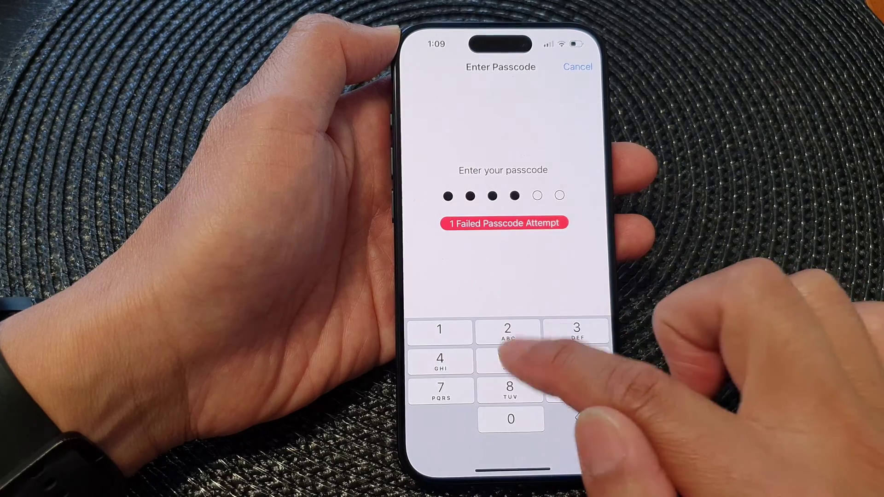
click(510, 387)
click(579, 388)
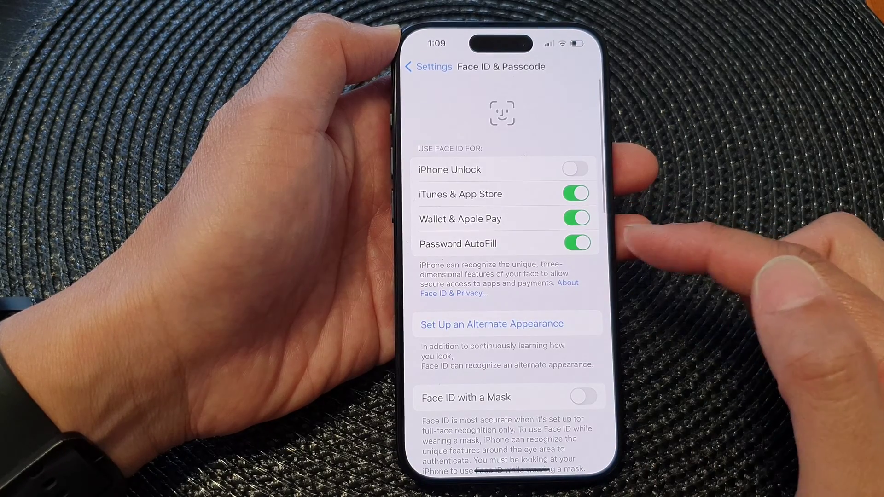
scroll(505, 311, down, 10)
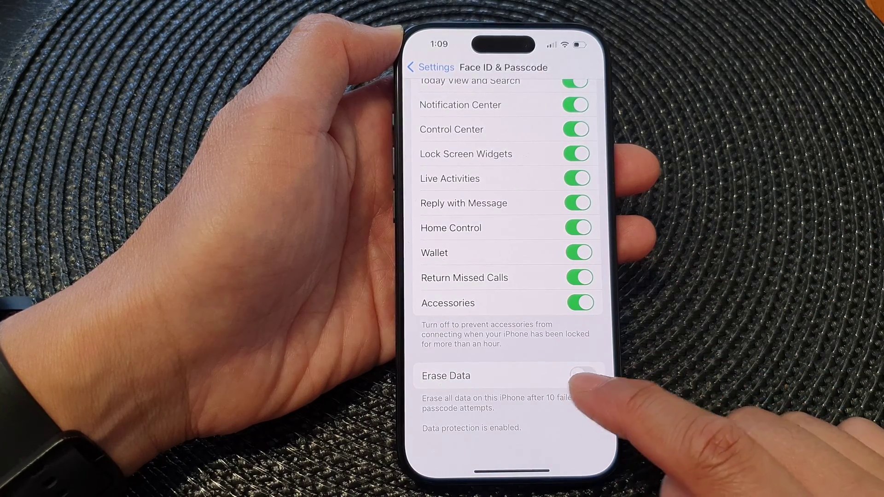
Switch on the Erase Data toggle and confirm Enable in the action sheet.
click(580, 376)
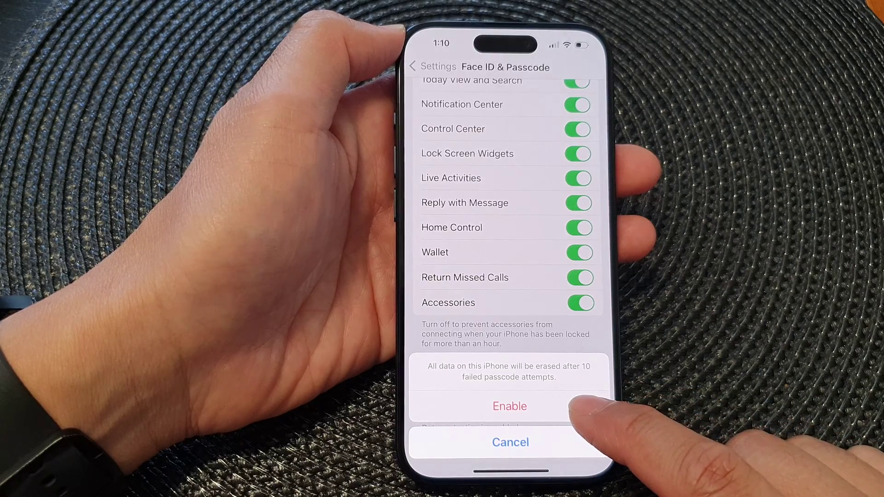
click(581, 407)
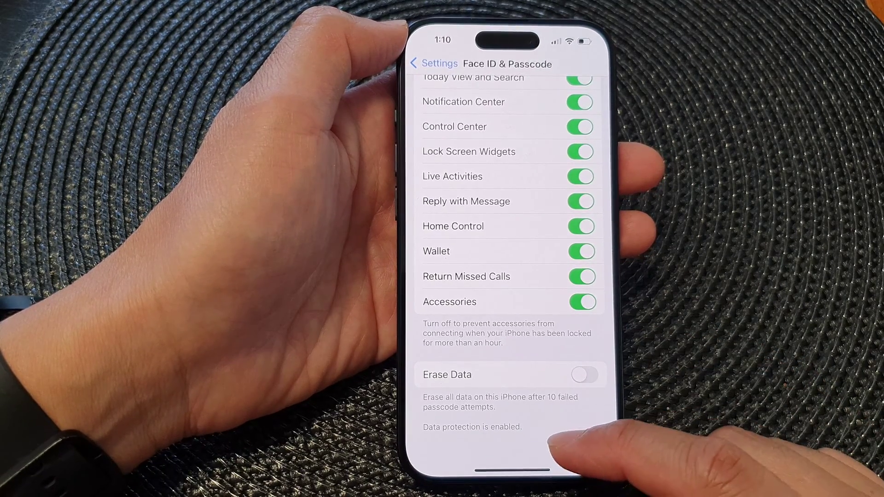
drag(513, 471, 513, 277)
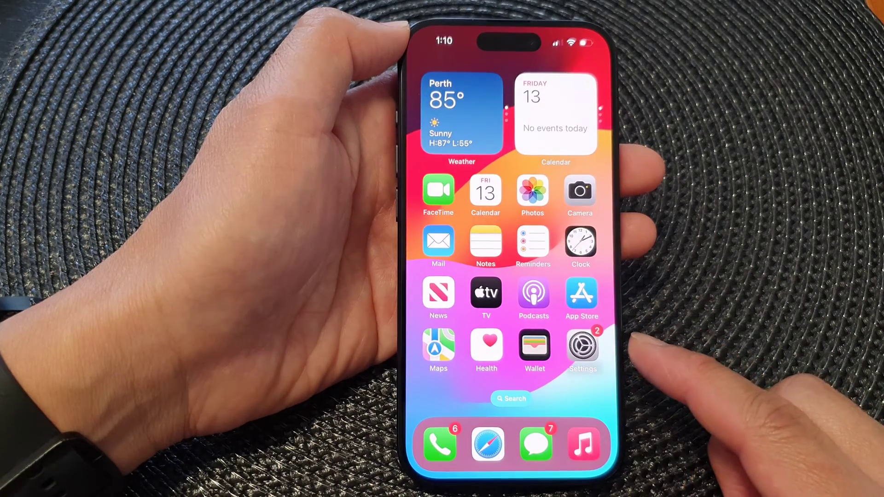